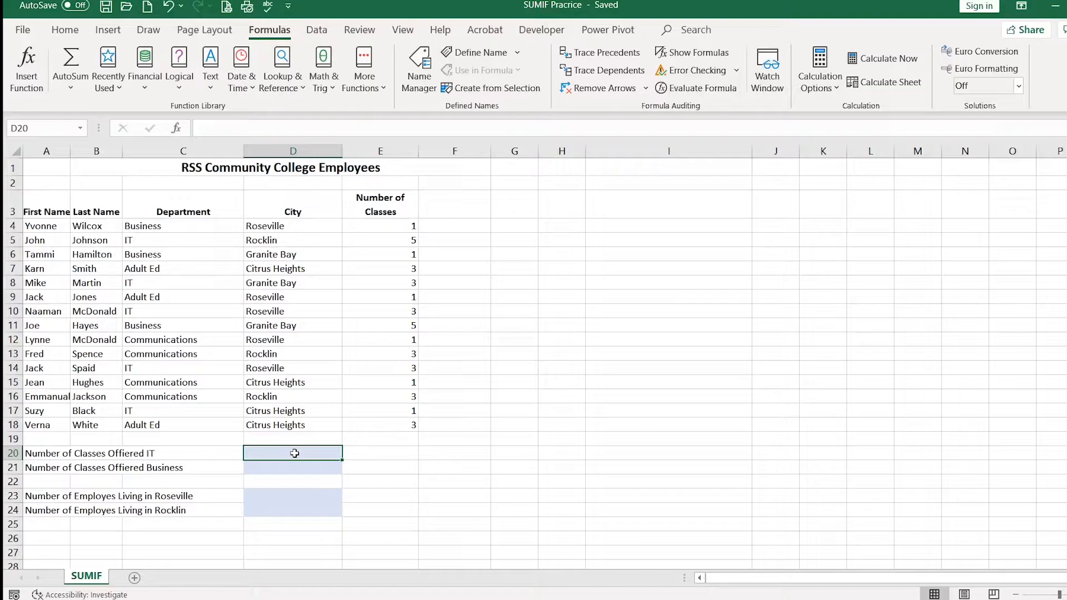
# Review the IT department entry in C5 and the Number of Classes values in E4:E18.
pyautogui.click(154, 242)
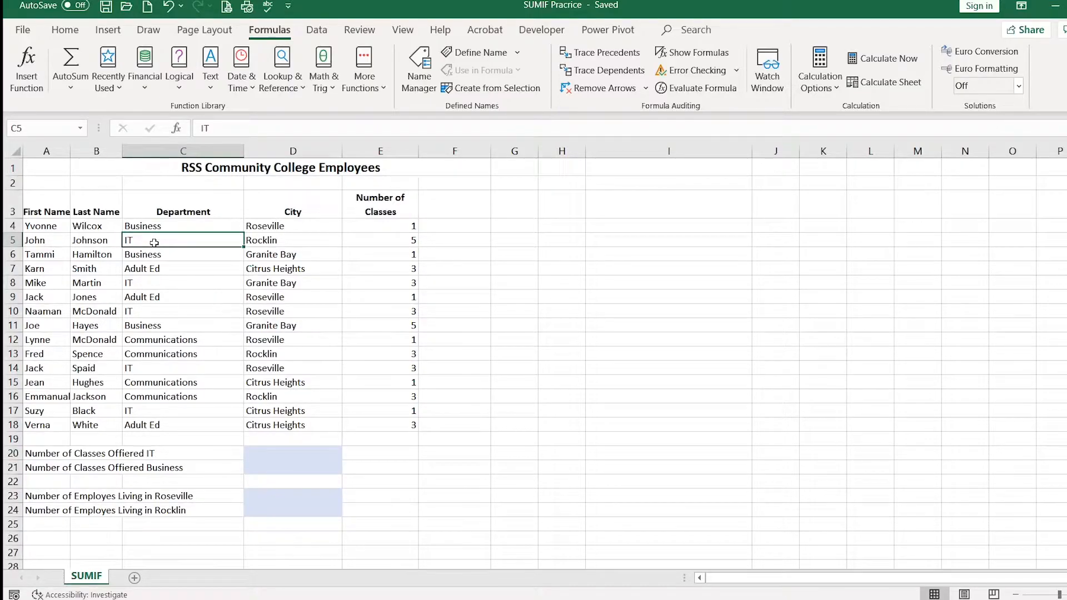
pyautogui.click(389, 227)
pyautogui.moveTo(390, 227); pyautogui.dragTo(393, 426)
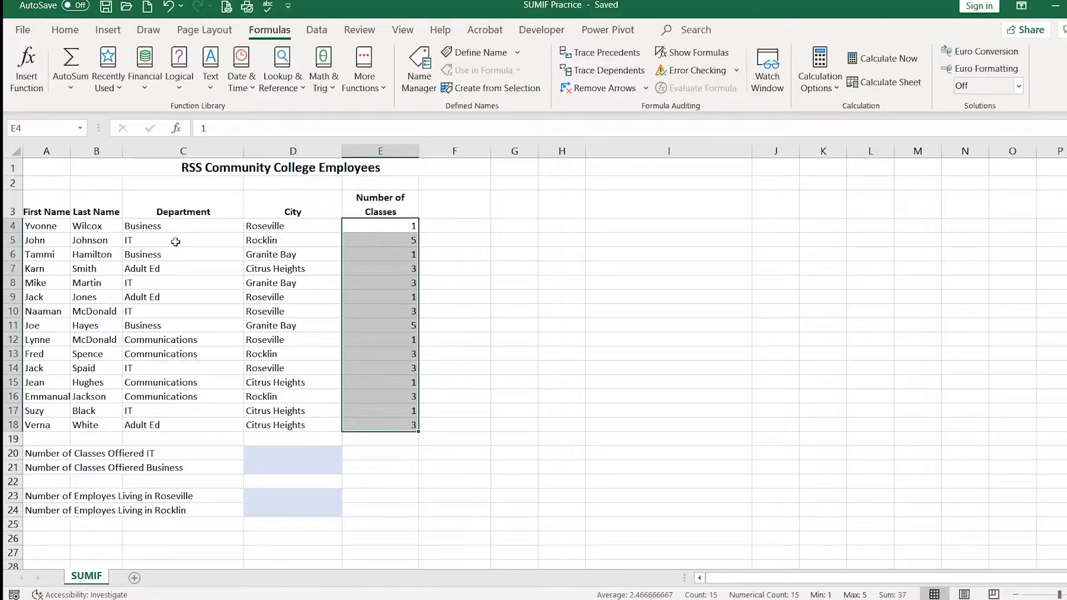
# Insert the SUMIF function from the Math & Trig functions into cell D20 for the number of IT classes.
pyautogui.click(311, 454)
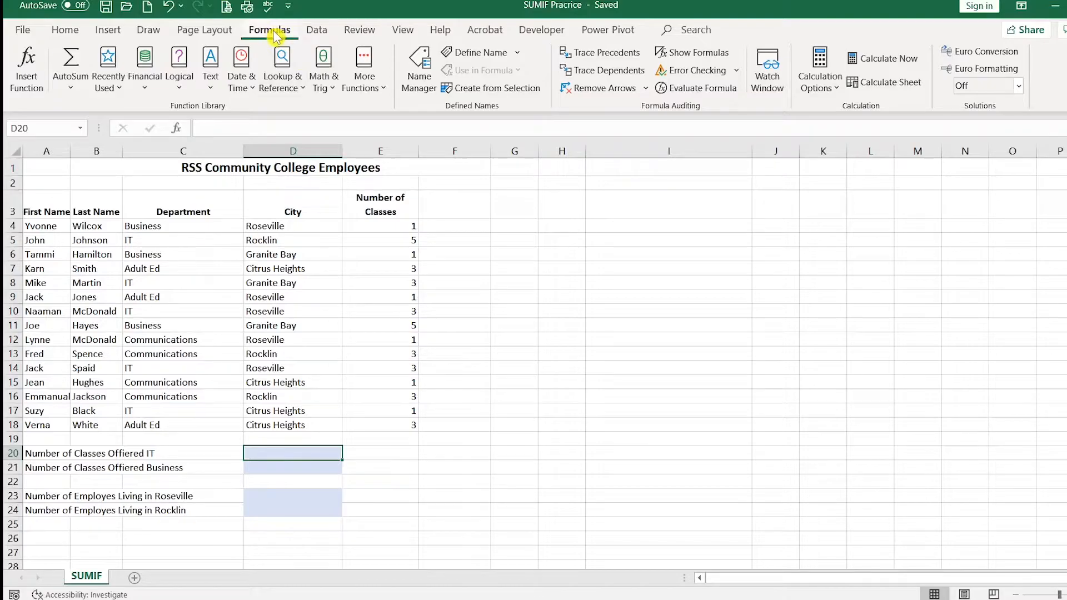
pyautogui.click(327, 83)
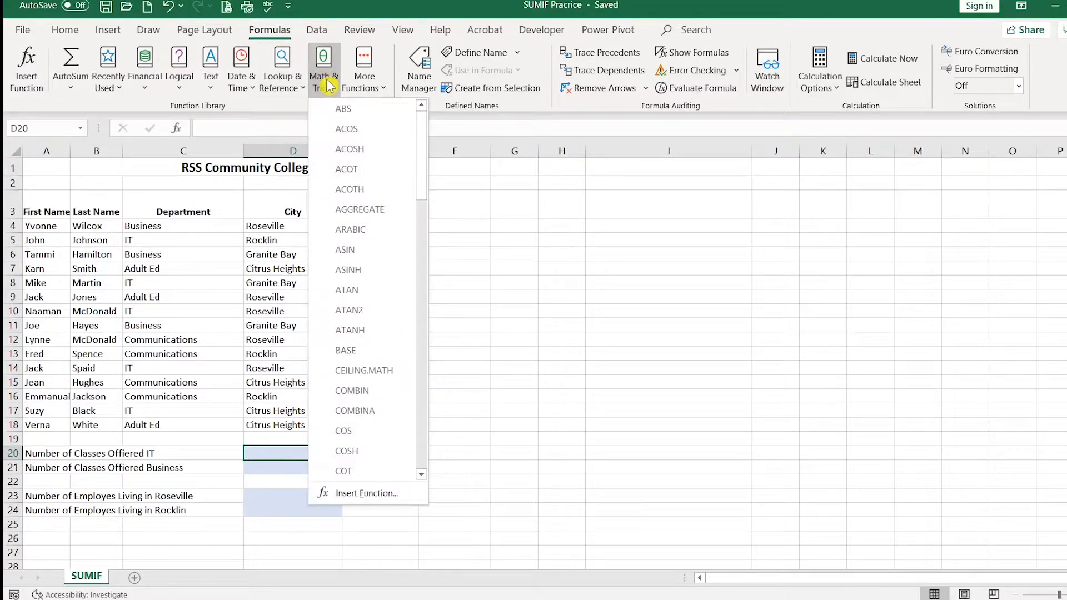
pyautogui.moveTo(419, 157); pyautogui.dragTo(424, 402)
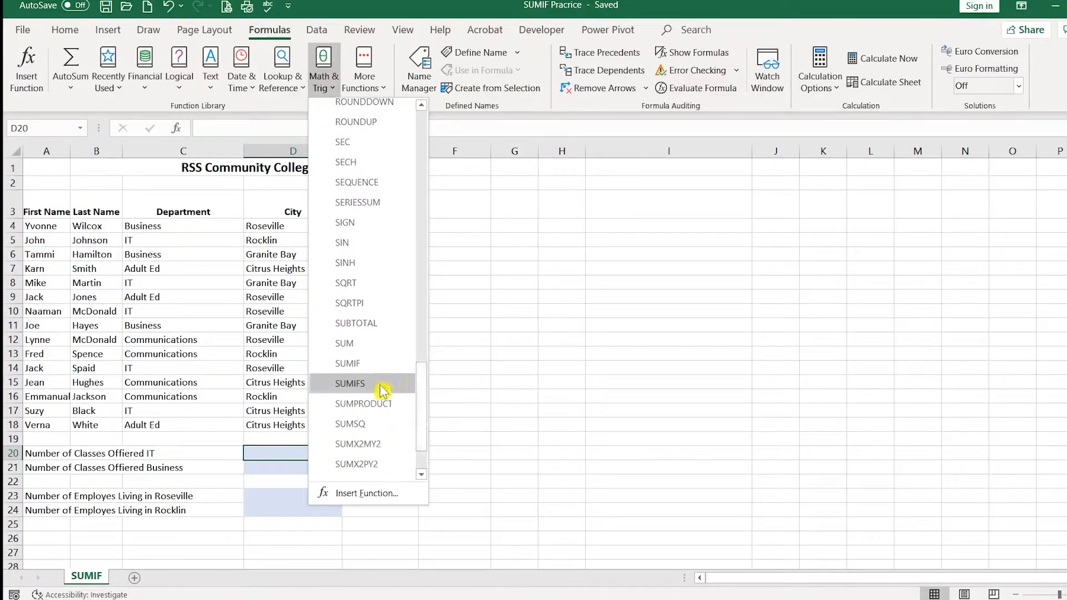
pyautogui.click(350, 370)
pyautogui.moveTo(686, 233); pyautogui.dragTo(597, 239)
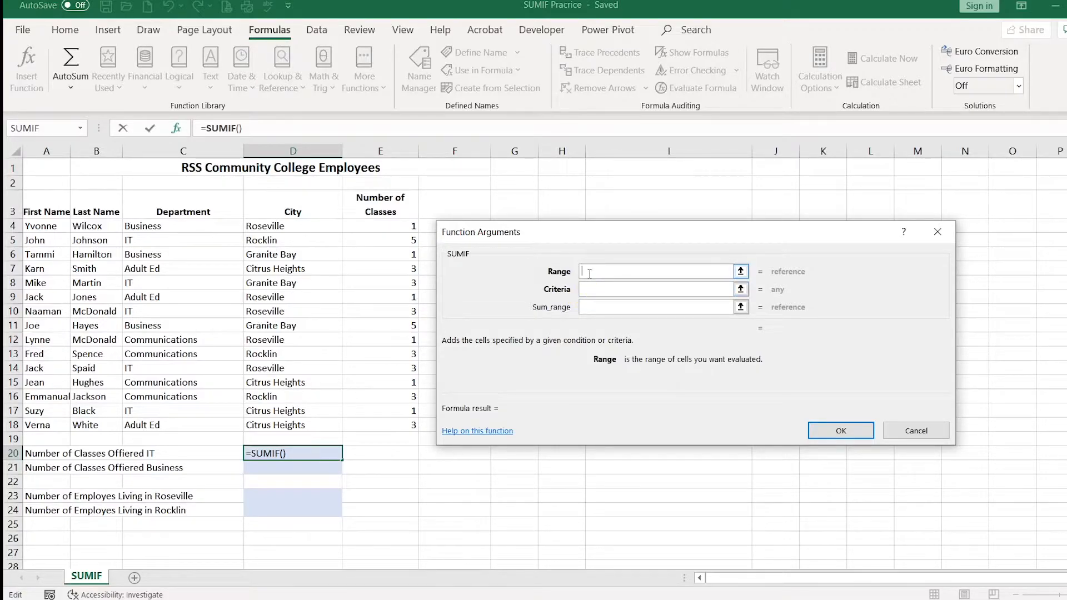
# Complete the SUMIF in D20 with range C4:C18, criteria "IT" and sum range E4:E18.
pyautogui.click(184, 227)
pyautogui.moveTo(184, 227); pyautogui.dragTo(182, 424)
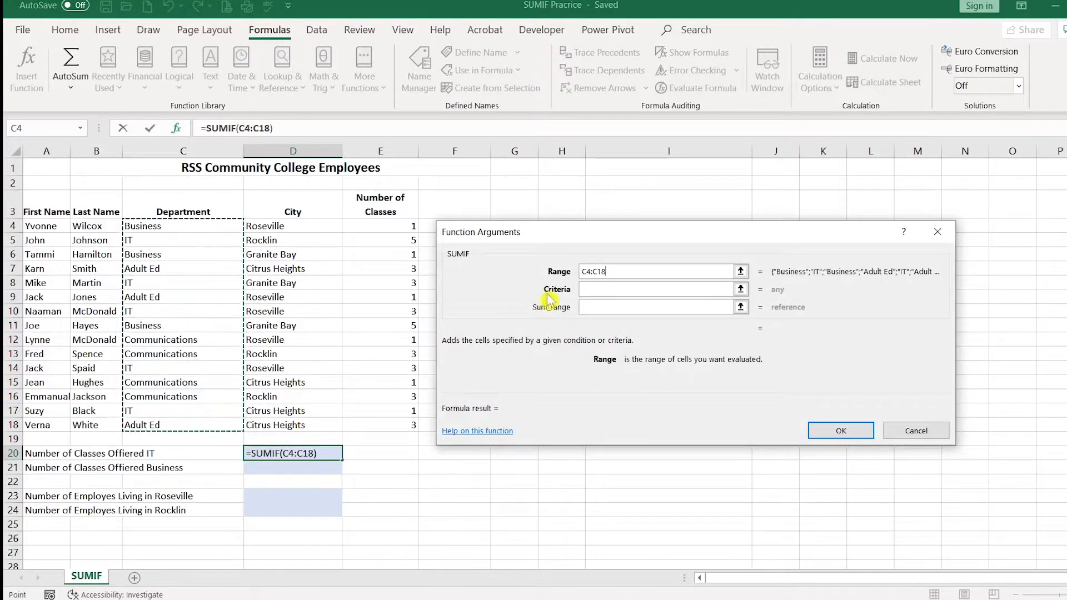
pyautogui.click(616, 288)
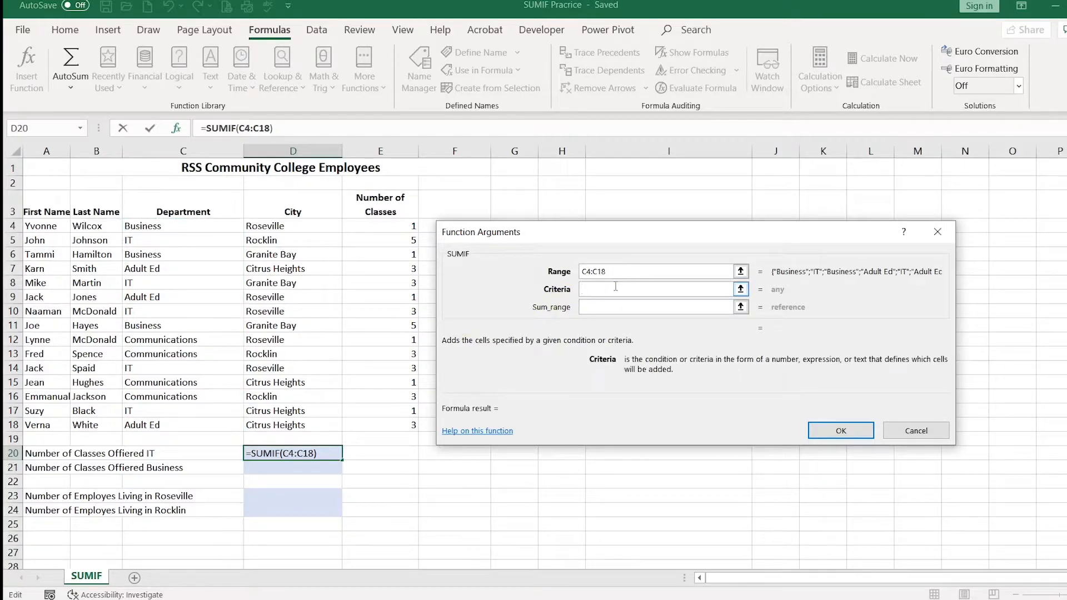
pyautogui.write('"IT"')
pyautogui.click(599, 306)
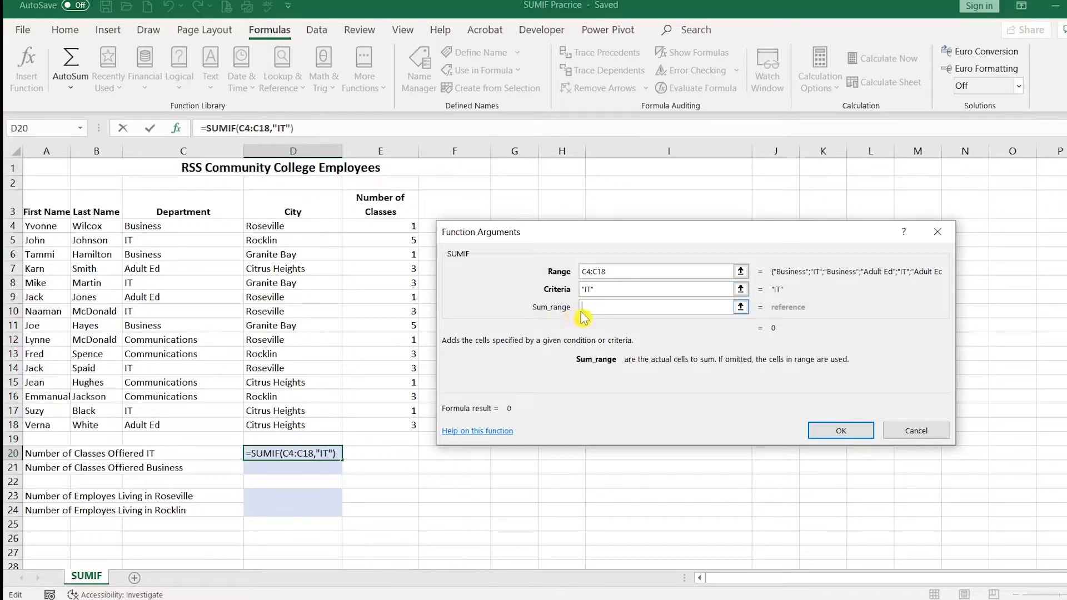
pyautogui.moveTo(395, 225); pyautogui.dragTo(402, 425)
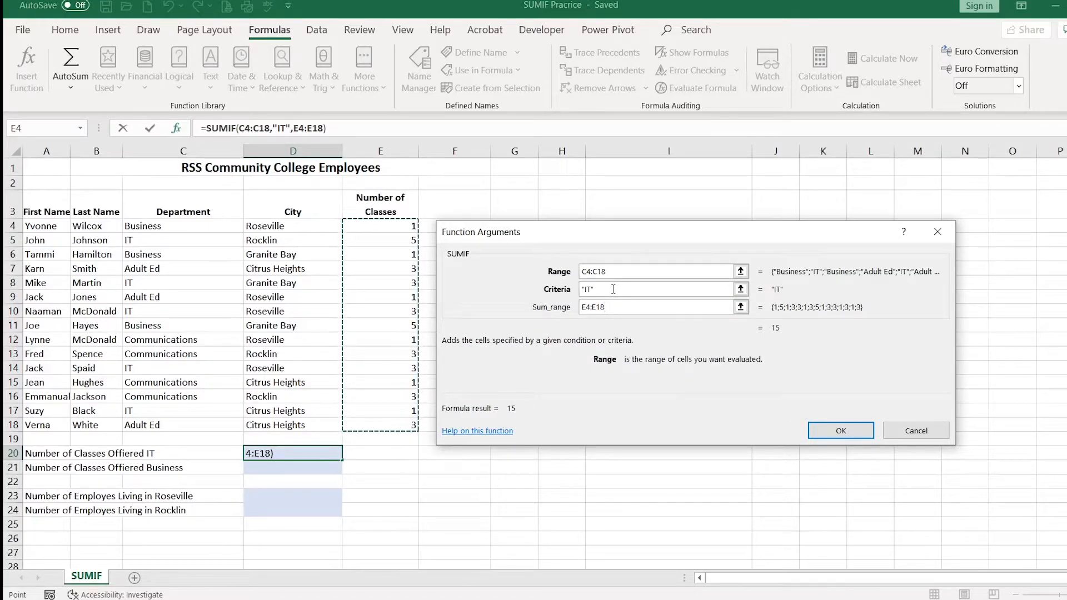
pyautogui.click(837, 433)
# Check the result in D20 by selecting the Number of Classes cells of all IT rows: E5, E8, E10, E14 and E17.
pyautogui.click(300, 453)
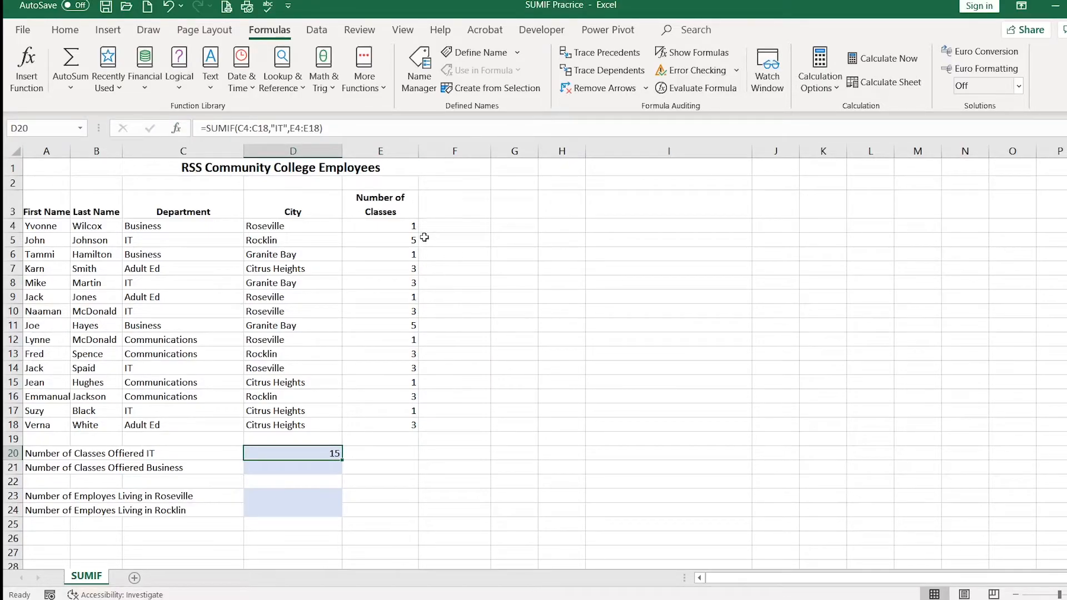
pyautogui.click(394, 241)
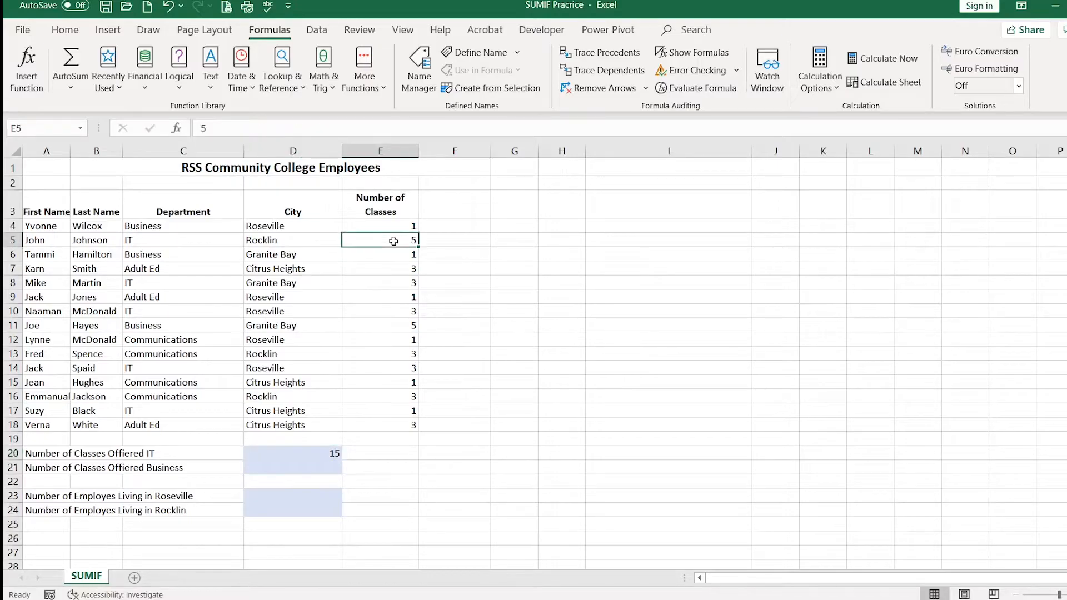
pyautogui.keyDown('ctrl'); pyautogui.click(389, 282); pyautogui.keyUp('ctrl')
pyautogui.keyDown('ctrl'); pyautogui.click(389, 310); pyautogui.keyUp('ctrl')
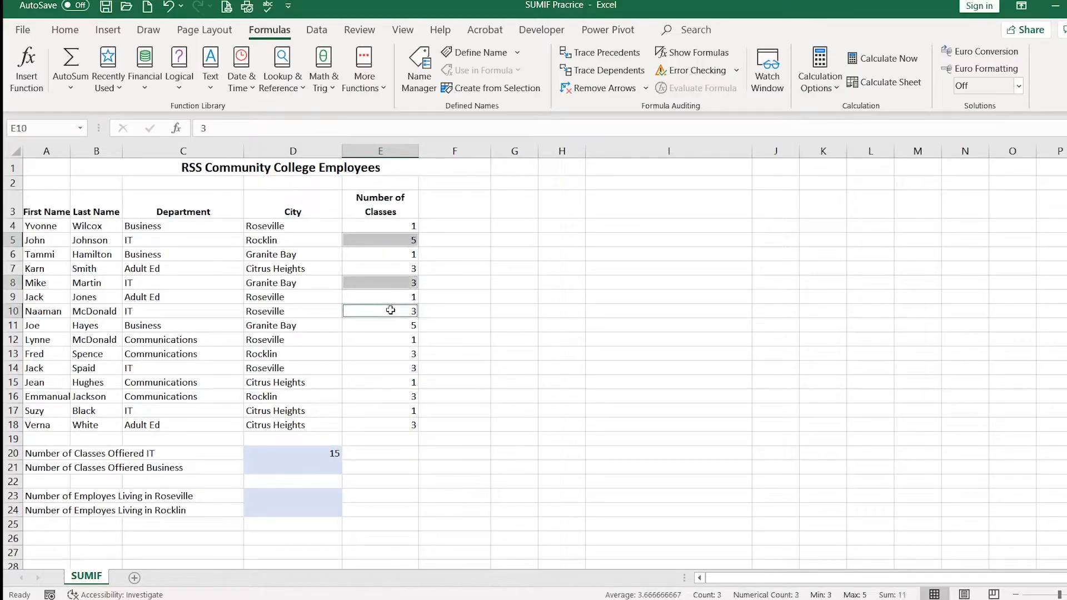
pyautogui.keyDown('ctrl'); pyautogui.click(391, 367); pyautogui.keyUp('ctrl')
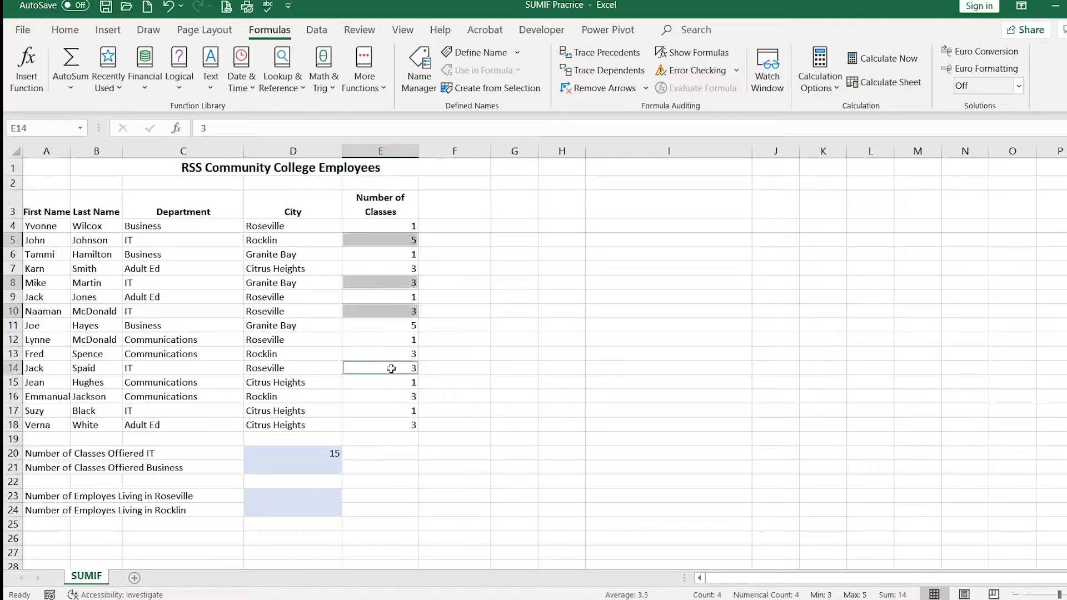
pyautogui.keyDown('ctrl'); pyautogui.click(391, 409); pyautogui.keyUp('ctrl')
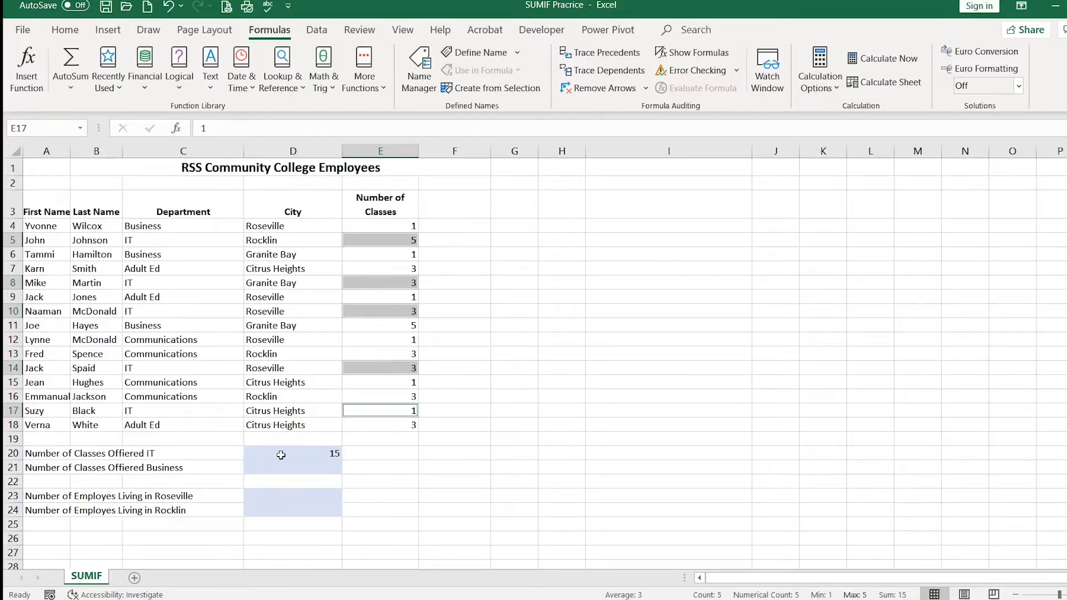
# Enter the formula =SUMIF(C4:C18,"Business",E4:E18) in cell D21 for the number of Business classes.
pyautogui.click(328, 466)
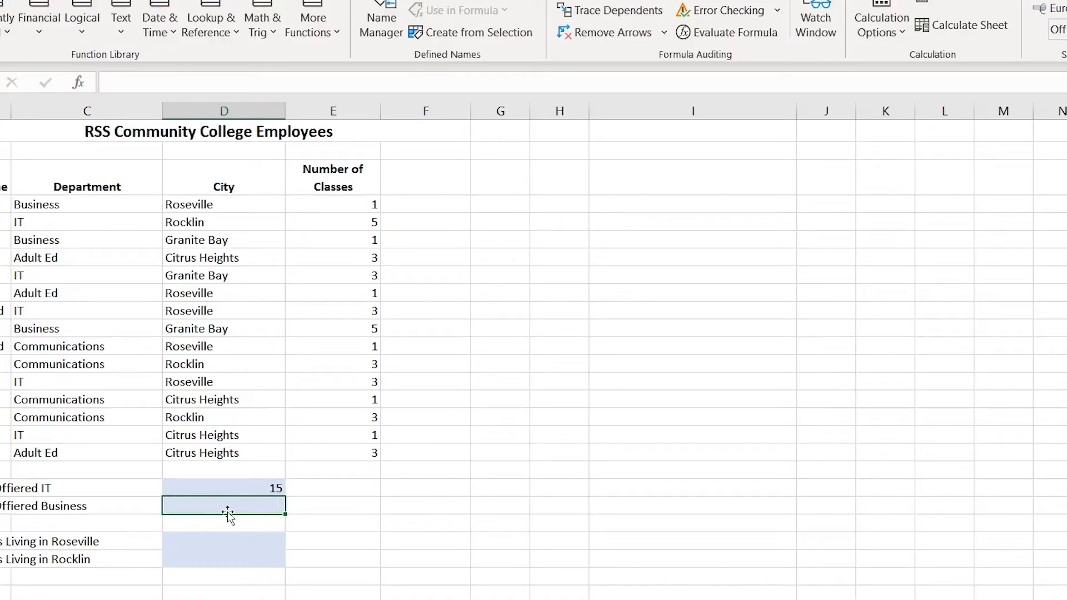
pyautogui.write('=')
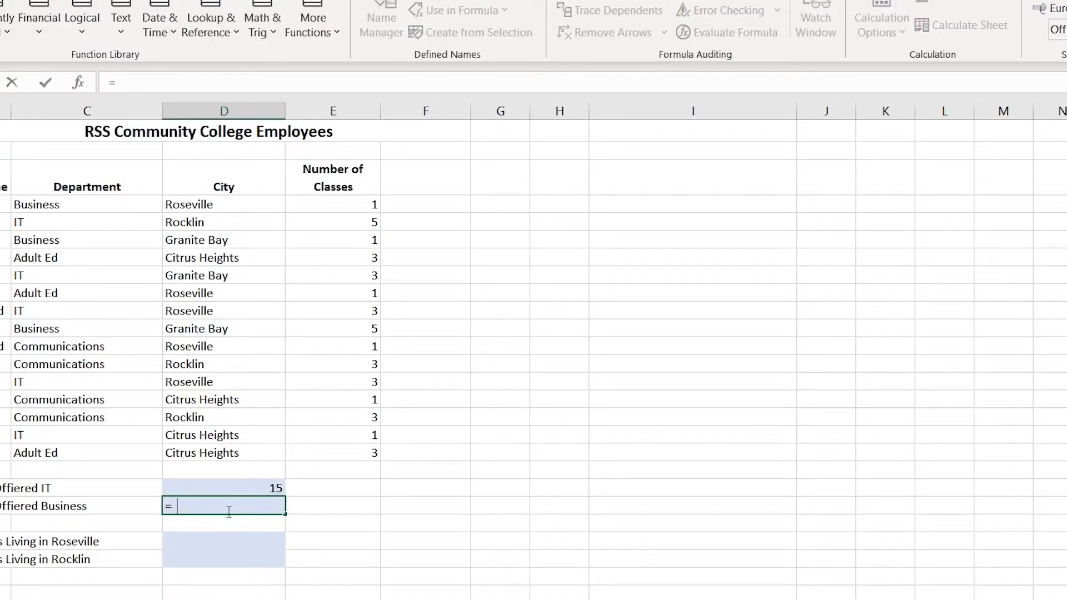
pyautogui.write('sum')
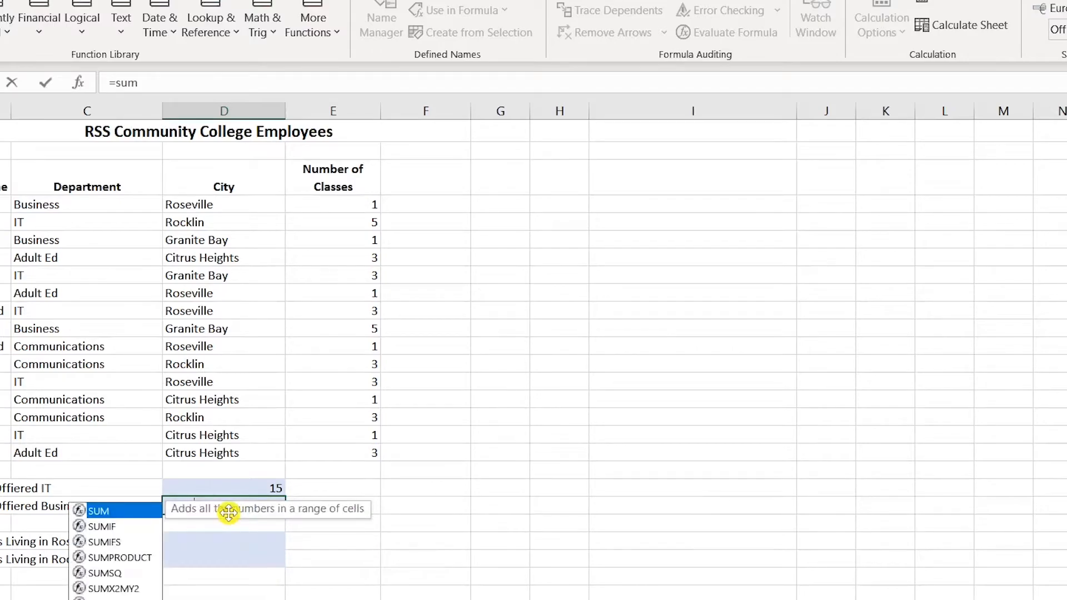
pyautogui.doubleClick(112, 529)
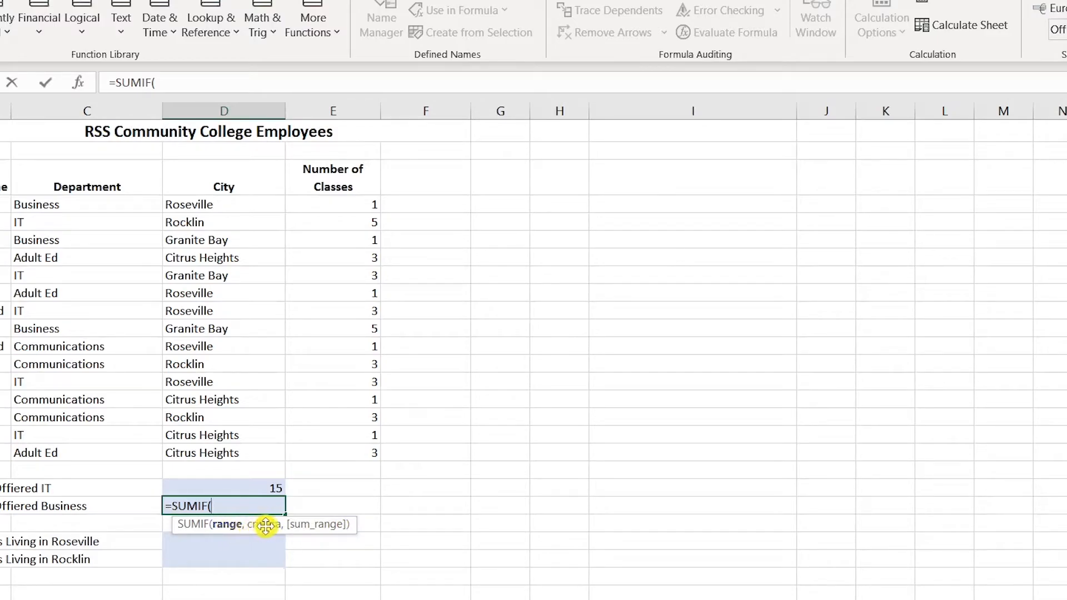
pyautogui.moveTo(71, 205); pyautogui.dragTo(74, 446)
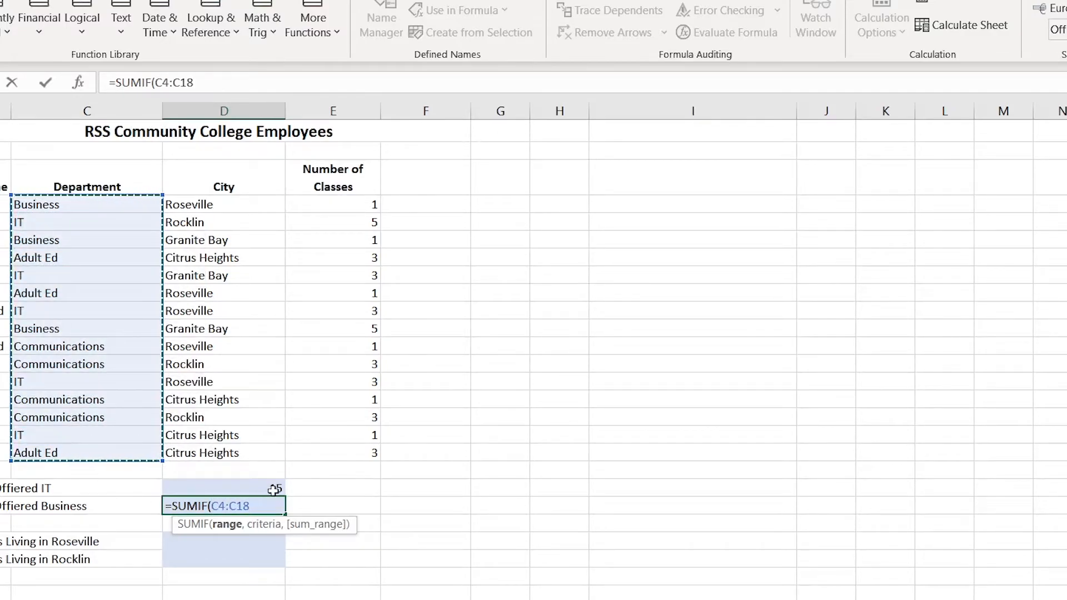
pyautogui.write(',')
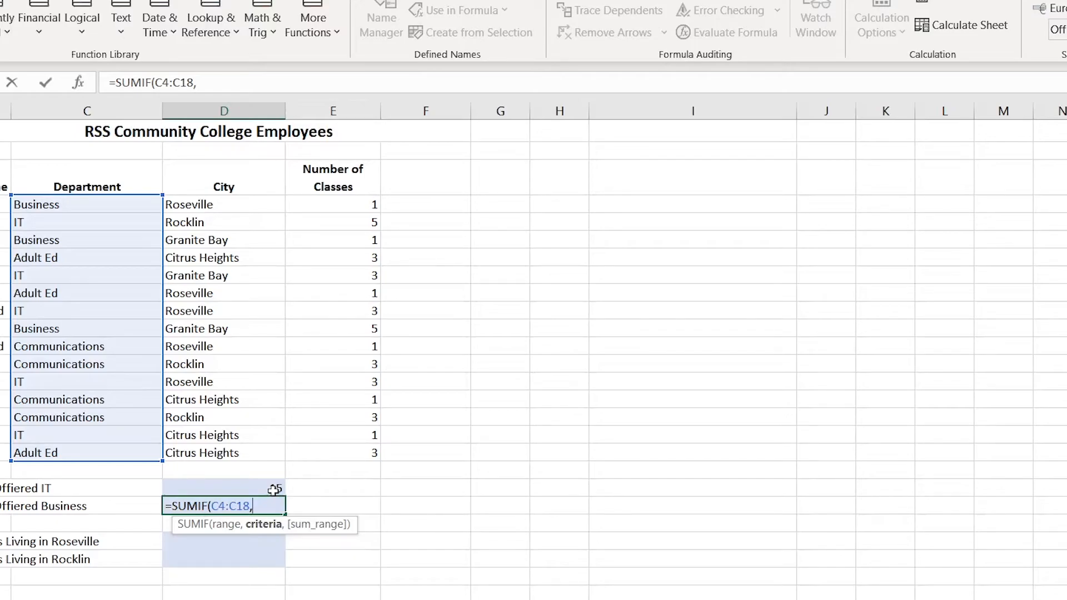
pyautogui.write('"Business"')
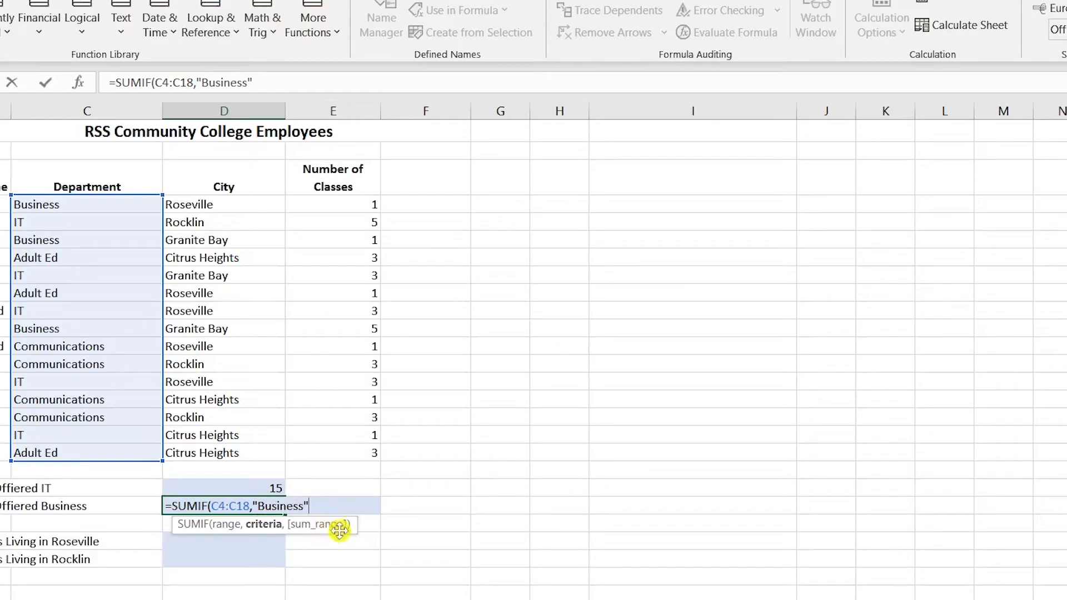
pyautogui.write(',')
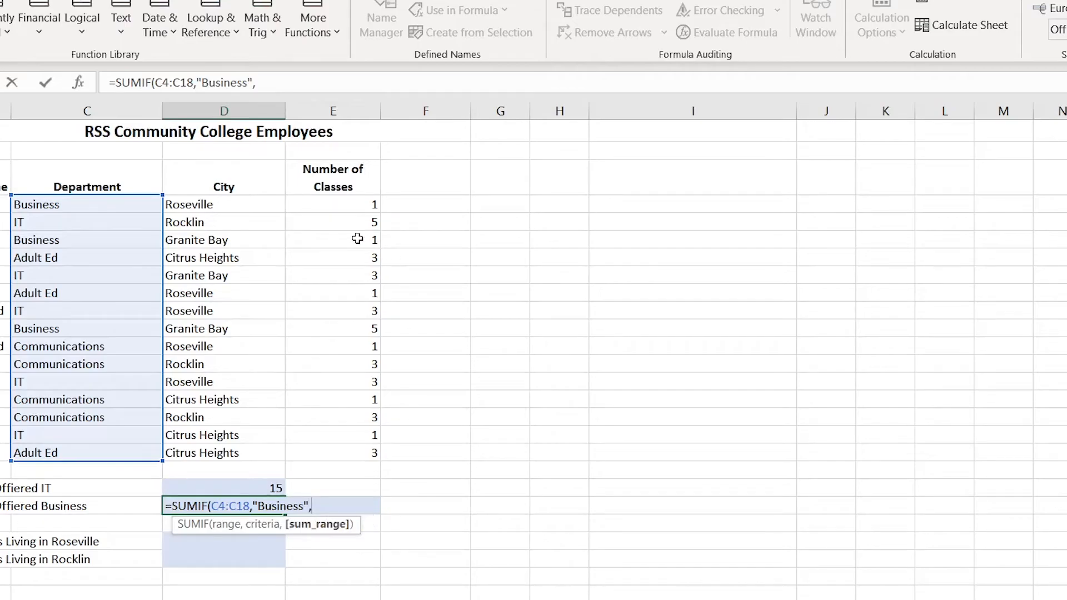
pyautogui.moveTo(331, 207); pyautogui.dragTo(335, 447)
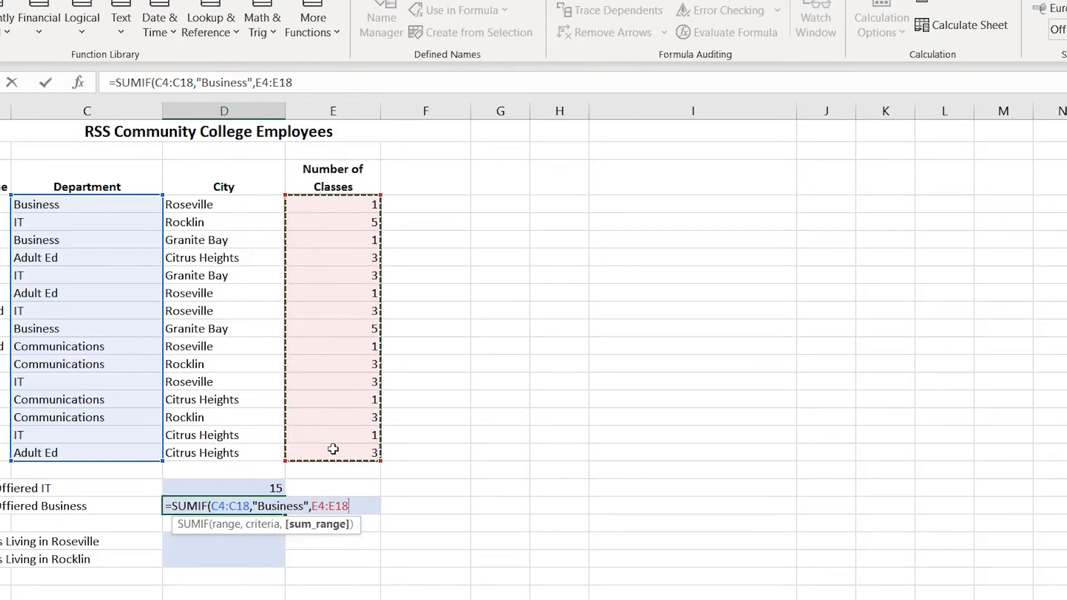
pyautogui.write(')')
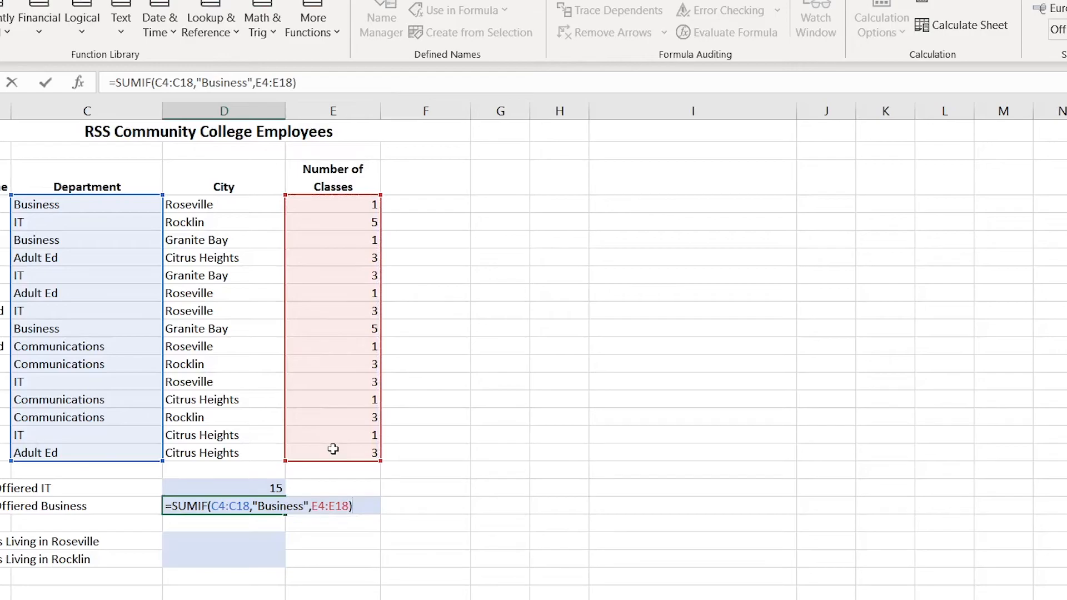
pyautogui.press('Return')
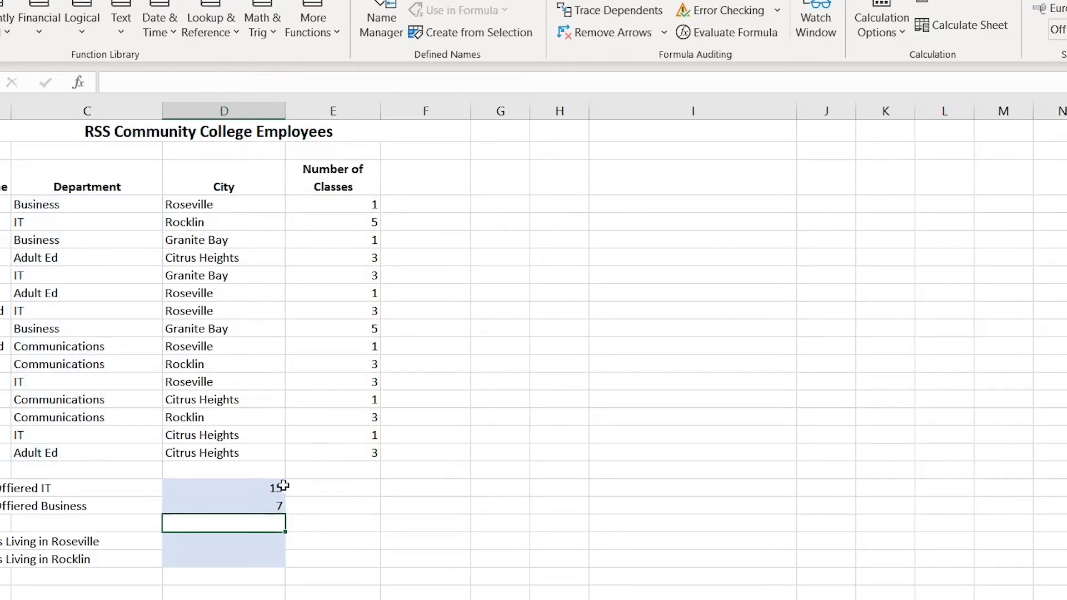
# Check the result in D21 against the Number of Classes cells of the Business rows: E4, E6 and E11.
pyautogui.click(261, 507)
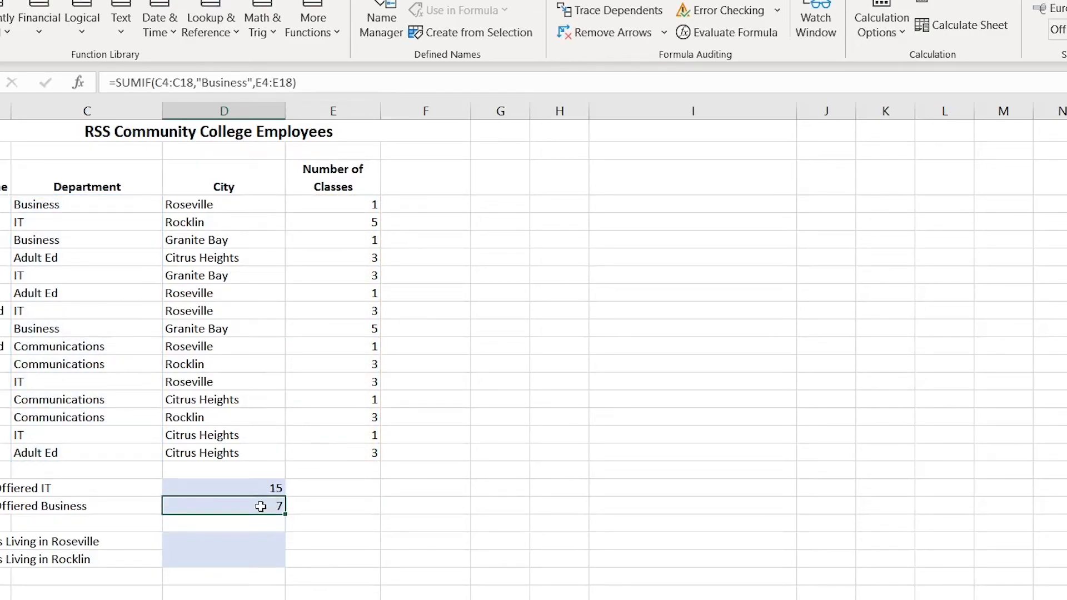
pyautogui.click(359, 204)
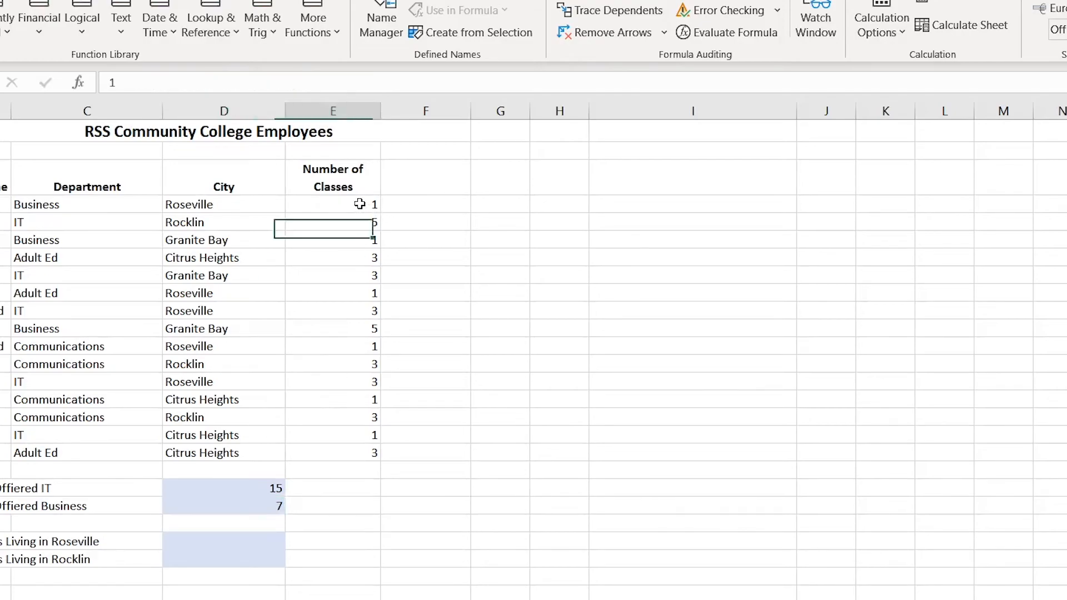
pyautogui.keyDown('ctrl'); pyautogui.click(340, 244); pyautogui.keyUp('ctrl')
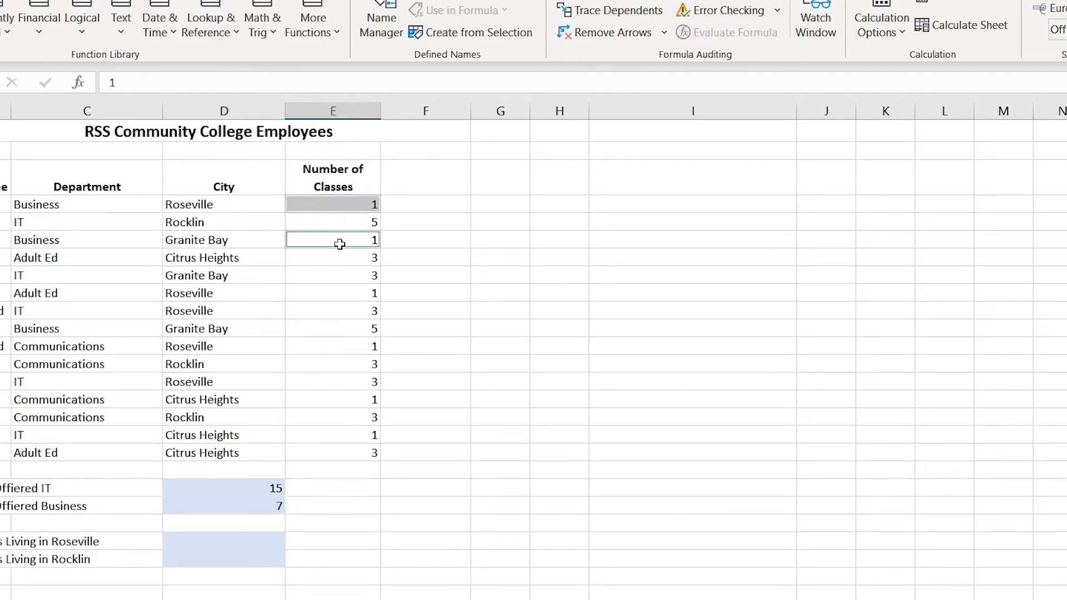
pyautogui.keyDown('ctrl'); pyautogui.click(322, 330); pyautogui.keyUp('ctrl')
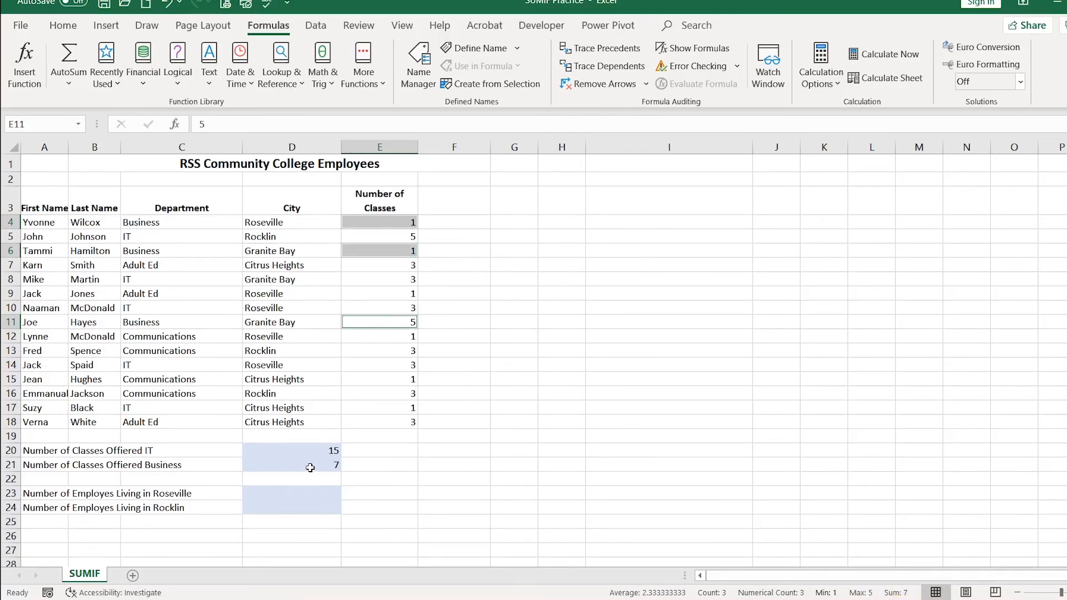
pyautogui.click(310, 468)
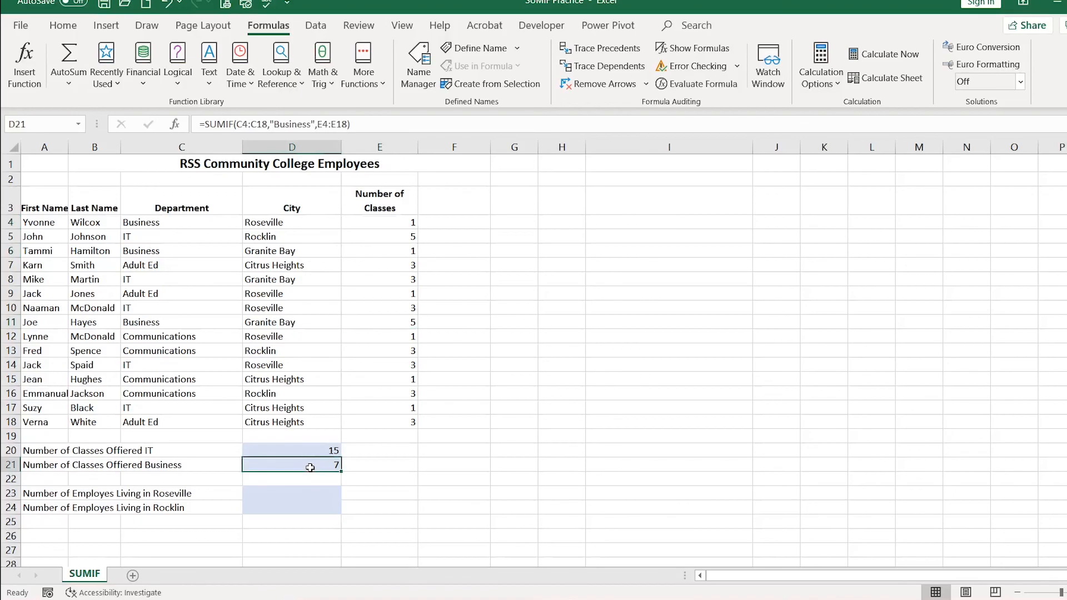